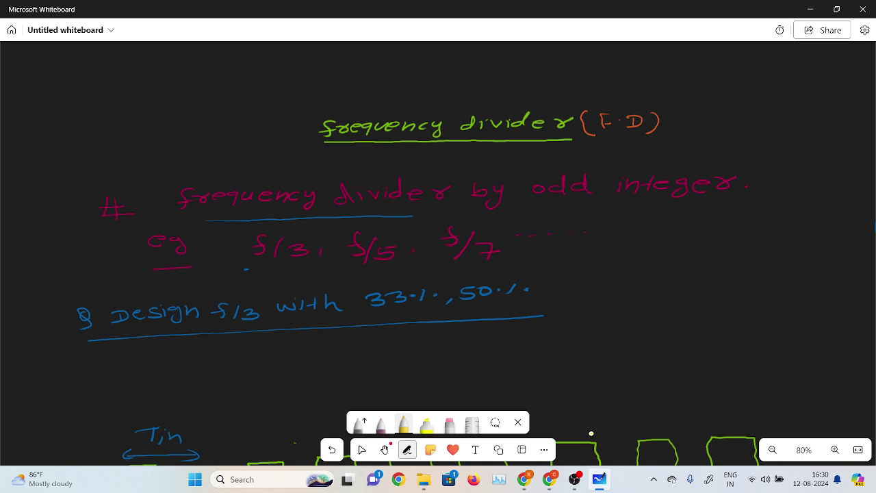
# - Underline "odd" in yellow in the heading and write an underlined "m = 3" beneath the design question
pyautogui.moveTo(528, 206); pyautogui.dragTo(601, 204)
pyautogui.press('Escape')
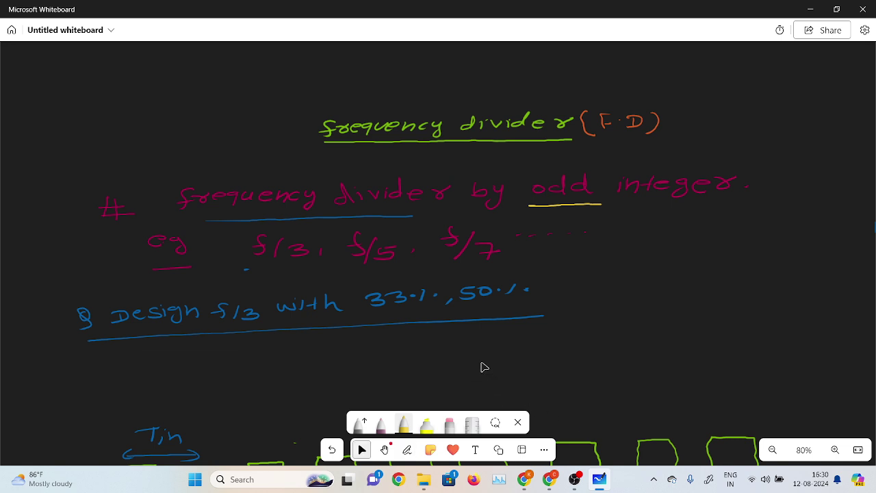
pyautogui.scroll(-3, 477, 358)
pyautogui.hotkey('alt', 'w')
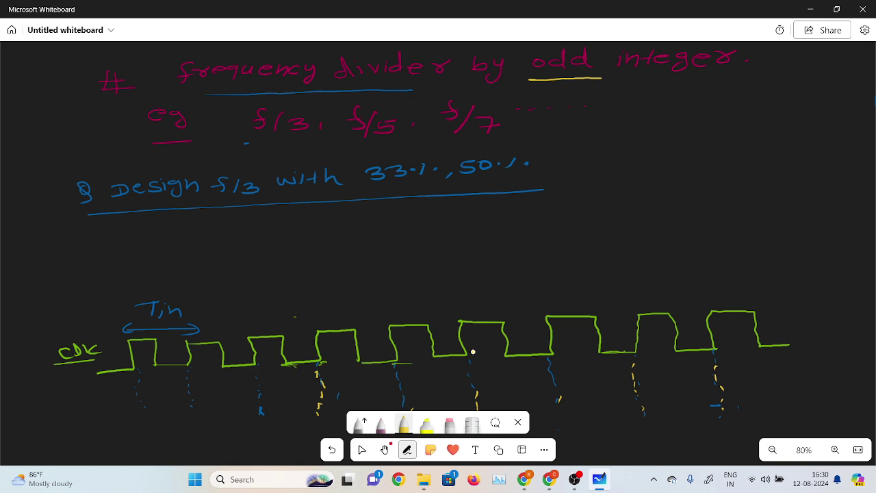
pyautogui.moveTo(208, 241)
pyautogui.mouseDown()
pyautogui.moveTo(210, 232)
pyautogui.moveTo(230, 242)
pyautogui.mouseUp()
pyautogui.moveTo(240, 232); pyautogui.dragTo(259, 238)
pyautogui.moveTo(274, 227)
pyautogui.mouseDown()
pyautogui.moveTo(294, 236)
pyautogui.moveTo(275, 242)
pyautogui.mouseUp()
pyautogui.moveTo(211, 261); pyautogui.dragTo(290, 257)
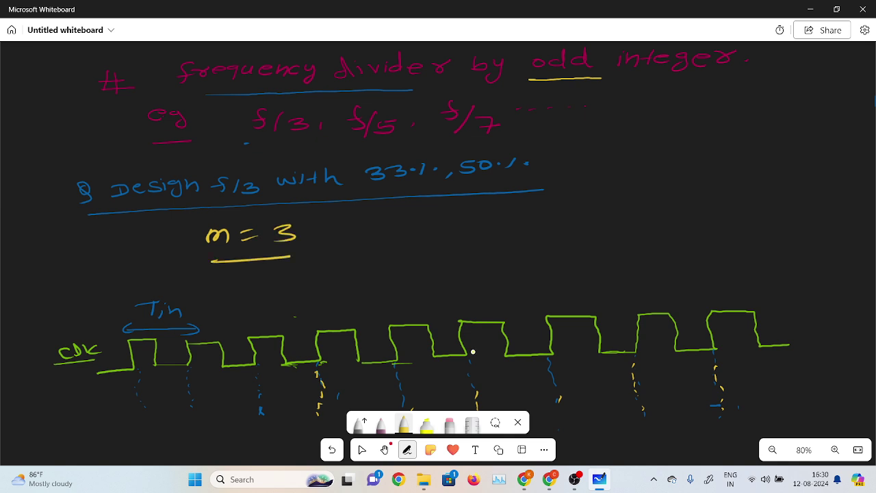
# - Write a Q1 Q0 state table with rows 00, 01 and 10, bracing the first two rows together and the last separately
pyautogui.moveTo(731, 131)
pyautogui.mouseDown()
pyautogui.moveTo(723, 139)
pyautogui.moveTo(731, 145)
pyautogui.moveTo(767, 129)
pyautogui.moveTo(760, 138)
pyautogui.mouseUp()
pyautogui.moveTo(775, 130)
pyautogui.mouseDown()
pyautogui.moveTo(774, 147)
pyautogui.moveTo(800, 140)
pyautogui.mouseUp()
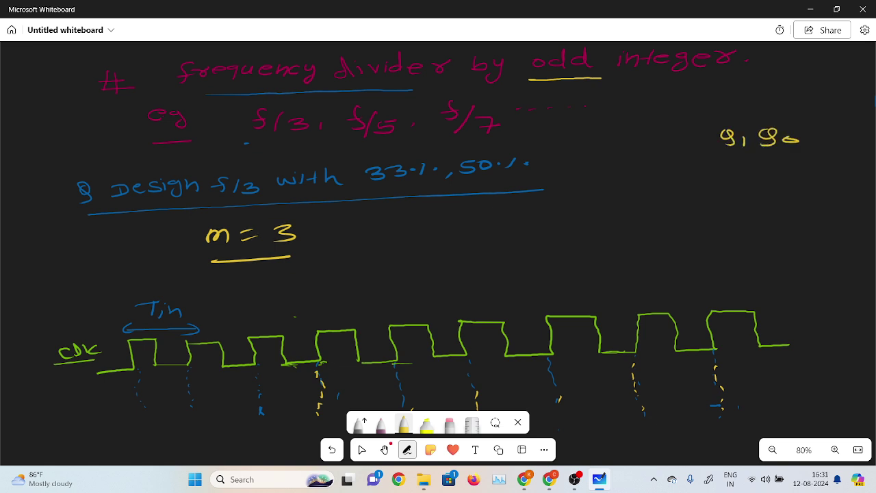
pyautogui.moveTo(731, 165); pyautogui.dragTo(771, 167)
pyautogui.moveTo(738, 192)
pyautogui.mouseDown()
pyautogui.moveTo(766, 201)
pyautogui.moveTo(737, 230)
pyautogui.moveTo(762, 219)
pyautogui.mouseUp()
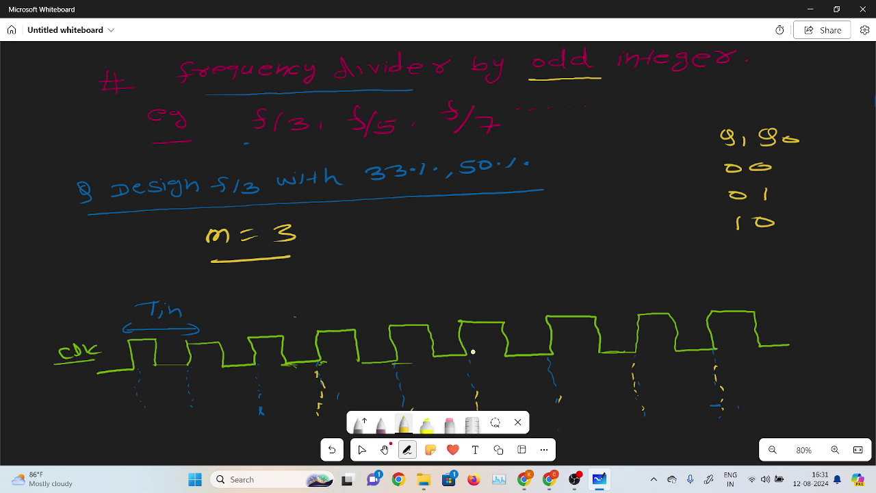
pyautogui.moveTo(698, 165); pyautogui.dragTo(693, 207)
pyautogui.moveTo(707, 229); pyautogui.dragTo(711, 249)
# - Draw the yellow output waveform below the clock, high for every third clock period, and label it Q
pyautogui.scroll(-2, 332, 308)
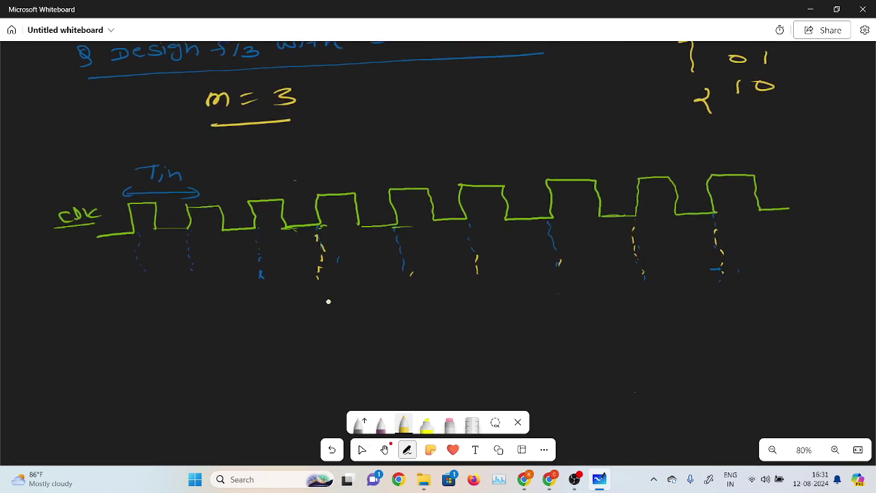
pyautogui.moveTo(106, 286)
pyautogui.mouseDown()
pyautogui.moveTo(267, 286)
pyautogui.moveTo(262, 277)
pyautogui.moveTo(321, 265)
pyautogui.moveTo(328, 286)
pyautogui.moveTo(457, 283)
pyautogui.moveTo(474, 281)
pyautogui.moveTo(488, 258)
pyautogui.moveTo(545, 257)
pyautogui.moveTo(558, 262)
pyautogui.moveTo(563, 278)
pyautogui.moveTo(727, 273)
pyautogui.moveTo(726, 252)
pyautogui.moveTo(804, 253)
pyautogui.mouseUp()
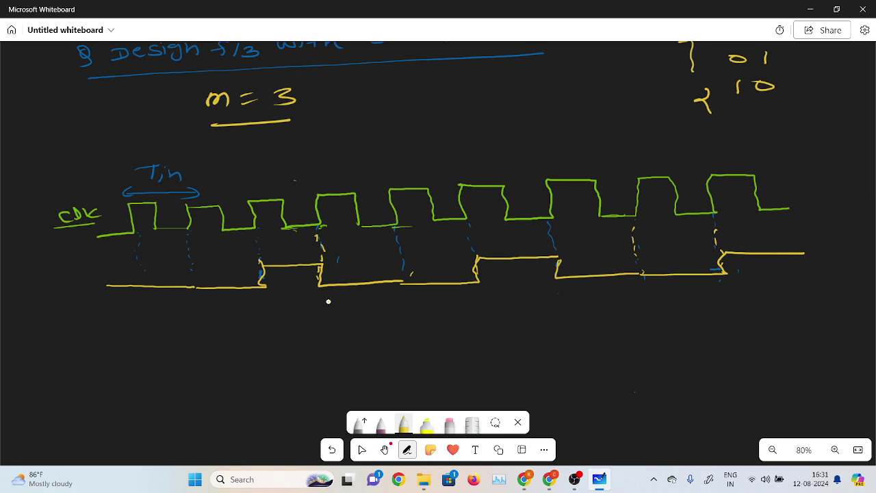
pyautogui.moveTo(41, 286); pyautogui.dragTo(49, 301)
# - Mark the second clock period with a yellow double-headed arrow labelled "Tin"
pyautogui.moveTo(204, 186); pyautogui.dragTo(204, 194)
pyautogui.moveTo(209, 192); pyautogui.dragTo(256, 191)
pyautogui.moveTo(252, 187)
pyautogui.mouseDown()
pyautogui.moveTo(252, 194)
pyautogui.moveTo(227, 180)
pyautogui.moveTo(240, 169)
pyautogui.mouseUp()
pyautogui.moveTo(241, 171)
pyautogui.mouseDown()
pyautogui.moveTo(244, 180)
pyautogui.moveTo(267, 175)
pyautogui.mouseUp()
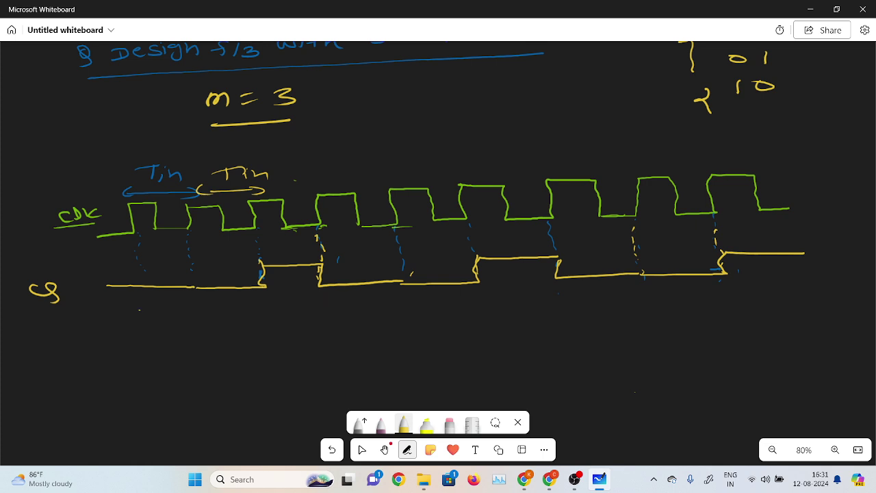
# - Draw an arrow spanning three clock periods below the Q waveform and write "Tout =" under it
pyautogui.moveTo(141, 310); pyautogui.dragTo(131, 323)
pyautogui.moveTo(152, 311)
pyautogui.mouseDown()
pyautogui.moveTo(144, 320)
pyautogui.moveTo(328, 309)
pyautogui.moveTo(301, 317)
pyautogui.mouseUp()
pyautogui.moveTo(228, 340)
pyautogui.mouseDown()
pyautogui.moveTo(227, 355)
pyautogui.moveTo(245, 335)
pyautogui.moveTo(248, 347)
pyautogui.moveTo(268, 353)
pyautogui.mouseUp()
pyautogui.moveTo(273, 344); pyautogui.dragTo(319, 341)
pyautogui.moveTo(306, 349); pyautogui.dragTo(320, 348)
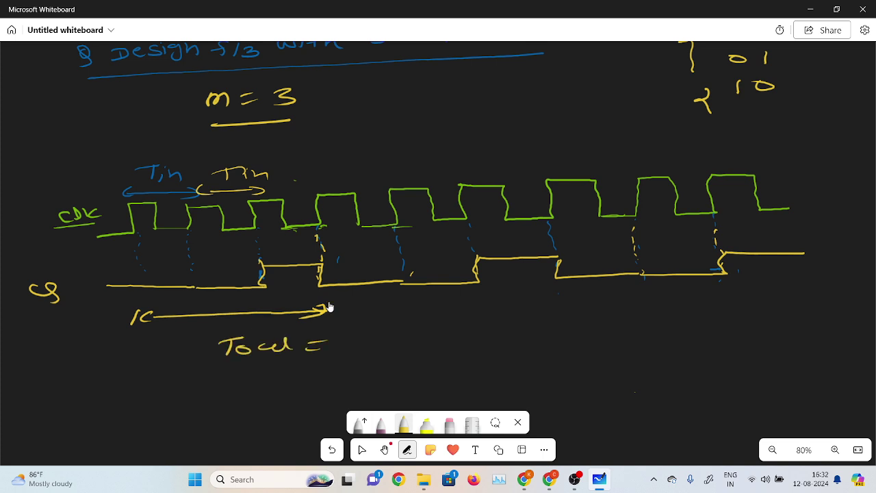
# - Complete the output period expression with "3Tin" in magenta
pyautogui.click(404, 423)
pyautogui.click(417, 314)
pyautogui.click(496, 309)
pyautogui.moveTo(334, 334)
pyautogui.mouseDown()
pyautogui.moveTo(335, 345)
pyautogui.moveTo(363, 343)
pyautogui.moveTo(373, 331)
pyautogui.mouseUp()
pyautogui.moveTo(385, 337)
pyautogui.mouseDown()
pyautogui.moveTo(382, 345)
pyautogui.moveTo(394, 345)
pyautogui.mouseUp()
pyautogui.moveTo(398, 345); pyautogui.dragTo(415, 344)
# - Write "fout = fin/3" in magenta beside the output period expression
pyautogui.moveTo(497, 316); pyautogui.dragTo(488, 346)
pyautogui.moveTo(483, 335); pyautogui.dragTo(539, 332)
pyautogui.moveTo(546, 321)
pyautogui.mouseDown()
pyautogui.moveTo(544, 338)
pyautogui.moveTo(582, 326)
pyautogui.mouseUp()
pyautogui.moveTo(562, 332); pyautogui.dragTo(581, 332)
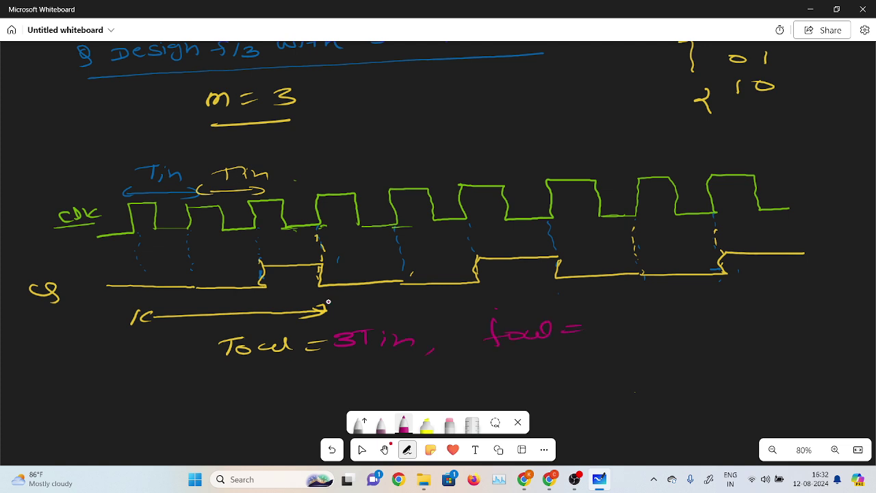
pyautogui.moveTo(636, 309)
pyautogui.mouseDown()
pyautogui.moveTo(624, 311)
pyautogui.moveTo(622, 334)
pyautogui.mouseUp()
pyautogui.moveTo(627, 325); pyautogui.dragTo(671, 331)
pyautogui.moveTo(693, 319)
pyautogui.mouseDown()
pyautogui.moveTo(671, 337)
pyautogui.moveTo(685, 345)
pyautogui.mouseUp()
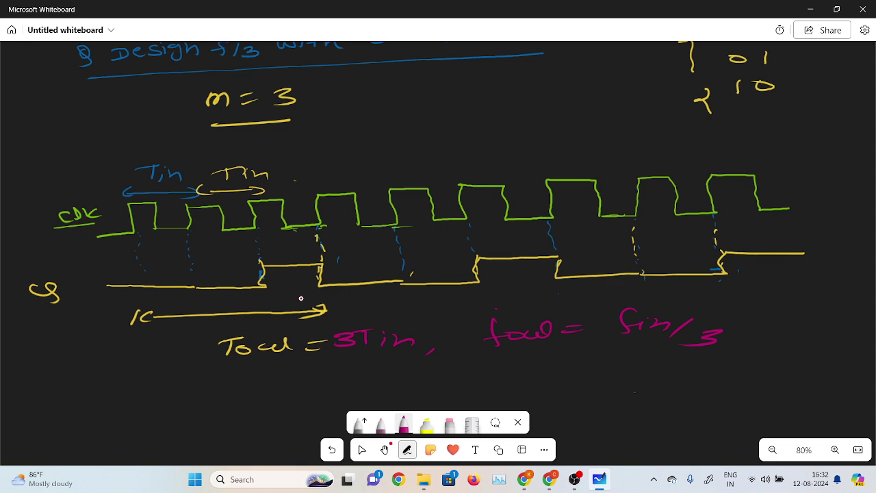
# - Write the start of the duty-cycle calculation, "%d = 1/(1+2) × 100 =", below the output period
pyautogui.scroll(-3, 276, 297)
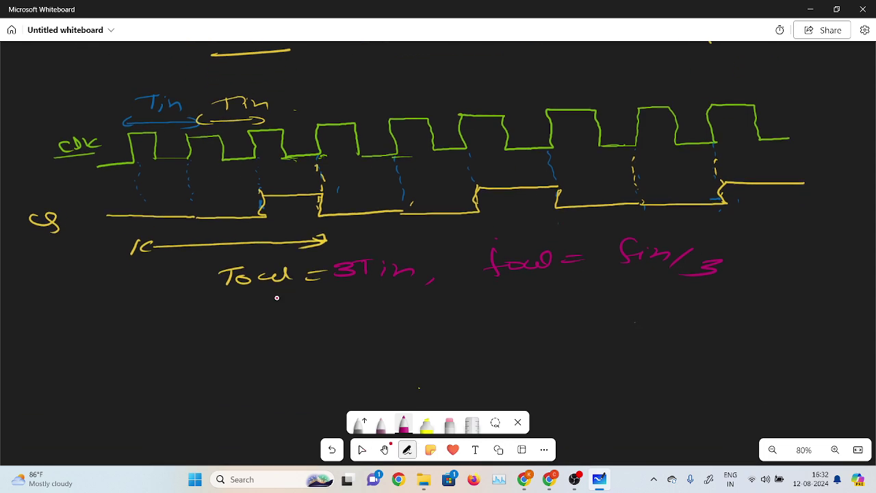
pyautogui.click(197, 332)
pyautogui.moveTo(206, 324)
pyautogui.mouseDown()
pyautogui.moveTo(204, 335)
pyautogui.moveTo(226, 334)
pyautogui.mouseUp()
pyautogui.moveTo(235, 314)
pyautogui.mouseDown()
pyautogui.moveTo(234, 335)
pyautogui.moveTo(270, 325)
pyautogui.mouseUp()
pyautogui.moveTo(257, 334); pyautogui.dragTo(273, 332)
pyautogui.moveTo(314, 308)
pyautogui.mouseDown()
pyautogui.moveTo(315, 320)
pyautogui.moveTo(367, 329)
pyautogui.mouseUp()
pyautogui.moveTo(294, 346)
pyautogui.mouseDown()
pyautogui.moveTo(295, 356)
pyautogui.moveTo(326, 349)
pyautogui.mouseUp()
pyautogui.moveTo(336, 346); pyautogui.dragTo(354, 353)
pyautogui.moveTo(370, 321)
pyautogui.mouseDown()
pyautogui.moveTo(394, 331)
pyautogui.moveTo(374, 330)
pyautogui.mouseUp()
pyautogui.moveTo(405, 321)
pyautogui.mouseDown()
pyautogui.moveTo(408, 329)
pyautogui.moveTo(496, 313)
pyautogui.mouseUp()
# - Continue the duty-cycle calculation with "1/3 × 100 = 33%"
pyautogui.moveTo(475, 326)
pyautogui.mouseDown()
pyautogui.moveTo(581, 323)
pyautogui.moveTo(557, 345)
pyautogui.moveTo(532, 349)
pyautogui.mouseUp()
pyautogui.moveTo(594, 315); pyautogui.dragTo(615, 328)
pyautogui.moveTo(615, 313)
pyautogui.mouseDown()
pyautogui.moveTo(593, 328)
pyautogui.moveTo(641, 318)
pyautogui.mouseUp()
pyautogui.moveTo(657, 318)
pyautogui.mouseDown()
pyautogui.moveTo(646, 322)
pyautogui.moveTo(658, 319)
pyautogui.mouseUp()
pyautogui.moveTo(692, 315); pyautogui.dragTo(693, 323)
pyautogui.moveTo(574, 358); pyautogui.dragTo(597, 364)
pyautogui.moveTo(630, 352)
pyautogui.mouseDown()
pyautogui.moveTo(651, 356)
pyautogui.moveTo(627, 366)
pyautogui.mouseUp()
pyautogui.moveTo(674, 352)
pyautogui.mouseDown()
pyautogui.moveTo(697, 355)
pyautogui.moveTo(661, 366)
pyautogui.mouseUp()
pyautogui.moveTo(726, 358)
pyautogui.mouseDown()
pyautogui.moveTo(741, 350)
pyautogui.moveTo(723, 352)
pyautogui.mouseUp()
pyautogui.click(770, 357)
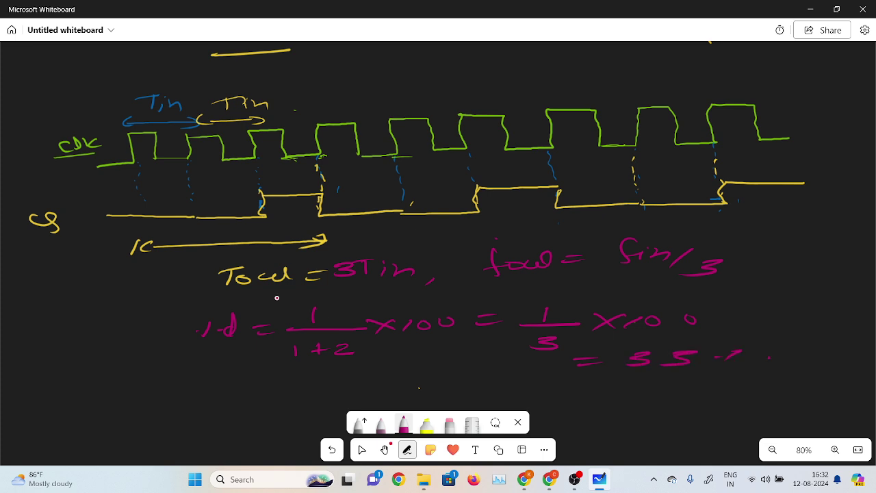
# - Write "MOD-3" in magenta in the empty area below the duty-cycle calculation
pyautogui.press('Escape')
pyautogui.scroll(-3, 250, 295)
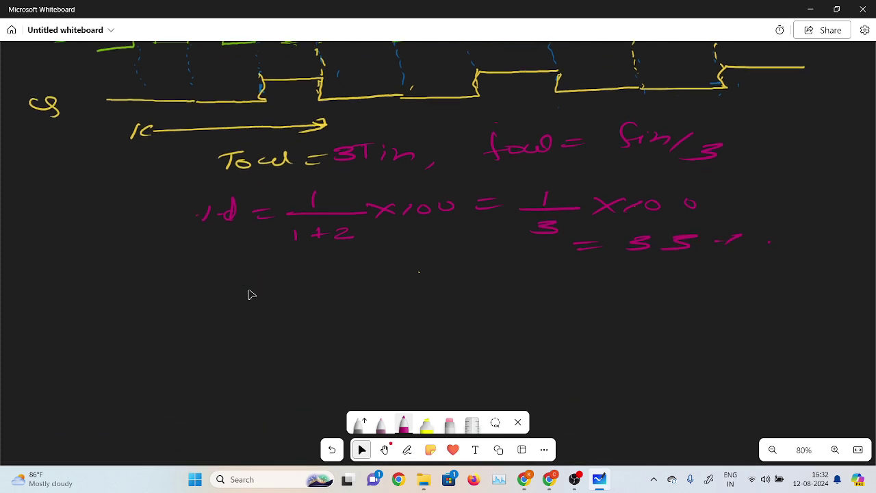
pyautogui.hotkey('alt', 'w')
pyautogui.scroll(-2, 245, 288)
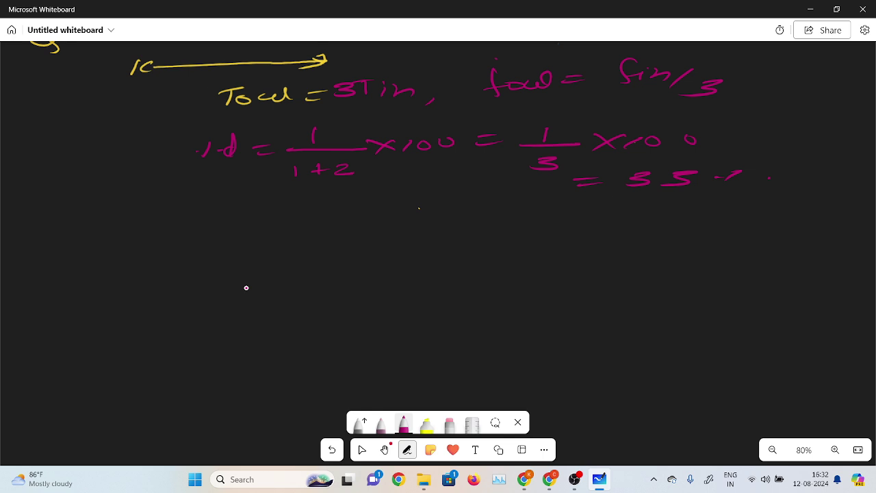
pyautogui.moveTo(266, 277)
pyautogui.mouseDown()
pyautogui.moveTo(303, 268)
pyautogui.moveTo(360, 277)
pyautogui.mouseUp()
# - Draw a green box around "MOD-3" with an input arrow labelled "fin"
pyautogui.click(404, 423)
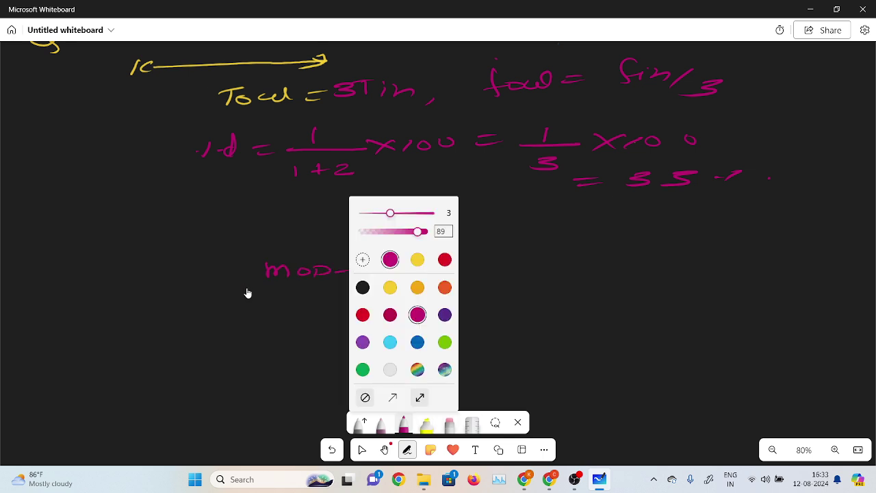
pyautogui.click(445, 342)
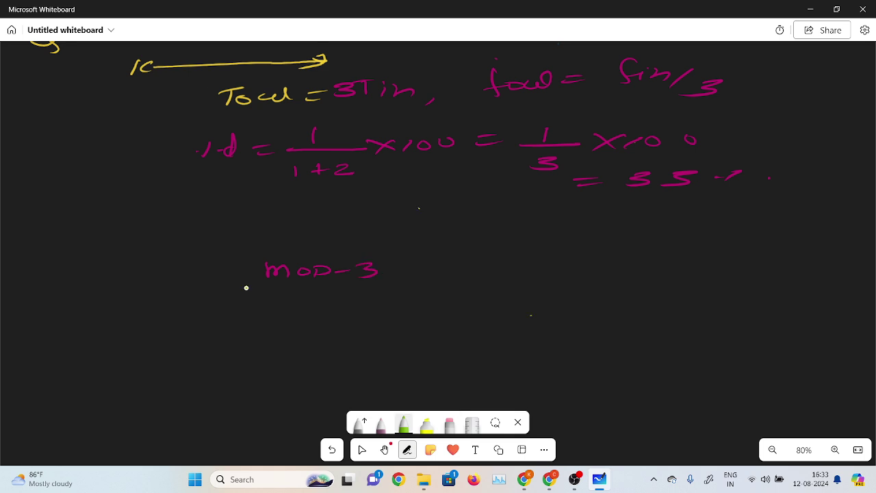
pyautogui.moveTo(246, 287)
pyautogui.mouseDown()
pyautogui.moveTo(250, 252)
pyautogui.moveTo(247, 303)
pyautogui.mouseUp()
pyautogui.moveTo(252, 254)
pyautogui.mouseDown()
pyautogui.moveTo(415, 245)
pyautogui.moveTo(428, 303)
pyautogui.moveTo(245, 315)
pyautogui.mouseUp()
pyautogui.moveTo(171, 291); pyautogui.dragTo(241, 288)
pyautogui.moveTo(241, 289); pyautogui.dragTo(224, 295)
pyautogui.moveTo(147, 306)
pyautogui.mouseDown()
pyautogui.moveTo(131, 333)
pyautogui.moveTo(149, 319)
pyautogui.mouseUp()
pyautogui.moveTo(154, 318)
pyautogui.mouseDown()
pyautogui.moveTo(157, 327)
pyautogui.moveTo(185, 327)
pyautogui.mouseUp()
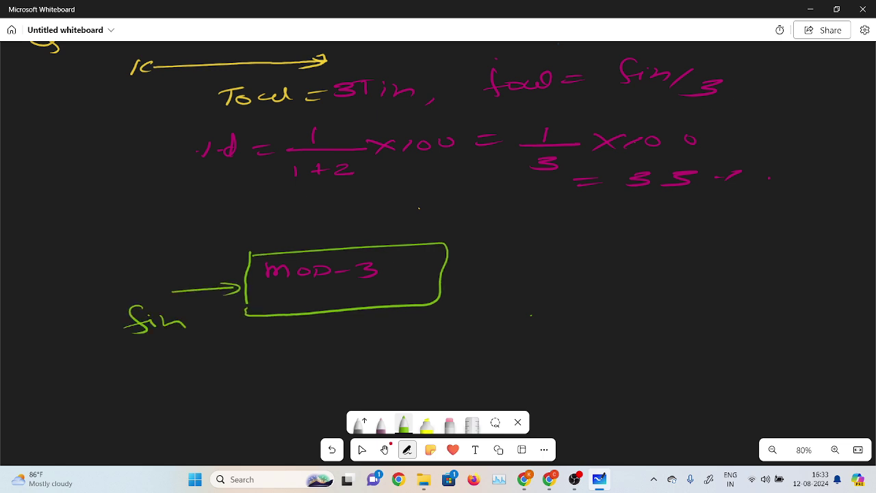
# - Draw the MOD-3 block's output line and write "fout = fin/3" beside it
pyautogui.moveTo(441, 280); pyautogui.dragTo(513, 271)
pyautogui.moveTo(520, 269); pyautogui.dragTo(556, 269)
pyautogui.moveTo(552, 260)
pyautogui.mouseDown()
pyautogui.moveTo(553, 274)
pyautogui.moveTo(593, 263)
pyautogui.mouseUp()
pyautogui.moveTo(575, 269); pyautogui.dragTo(598, 267)
pyautogui.moveTo(652, 243)
pyautogui.mouseDown()
pyautogui.moveTo(634, 253)
pyautogui.moveTo(633, 268)
pyautogui.mouseUp()
pyautogui.moveTo(623, 258); pyautogui.dragTo(644, 256)
pyautogui.moveTo(654, 256)
pyautogui.mouseDown()
pyautogui.moveTo(656, 266)
pyautogui.moveTo(680, 263)
pyautogui.mouseUp()
pyautogui.moveTo(625, 279)
pyautogui.mouseDown()
pyautogui.moveTo(684, 275)
pyautogui.moveTo(666, 297)
pyautogui.moveTo(633, 296)
pyautogui.mouseUp()
# - Add a double-underlined "33%" after the block's output frequency
pyautogui.moveTo(694, 296); pyautogui.dragTo(692, 300)
pyautogui.moveTo(730, 269)
pyautogui.mouseDown()
pyautogui.moveTo(740, 273)
pyautogui.moveTo(729, 279)
pyautogui.moveTo(764, 275)
pyautogui.moveTo(760, 281)
pyautogui.mouseUp()
pyautogui.moveTo(805, 263); pyautogui.dragTo(799, 275)
pyautogui.click(788, 270)
pyautogui.click(820, 269)
pyautogui.moveTo(707, 302)
pyautogui.mouseDown()
pyautogui.moveTo(795, 299)
pyautogui.moveTo(800, 309)
pyautogui.mouseUp()
# - Write "33%" a second time below the first one and double-underline it
pyautogui.moveTo(701, 332)
pyautogui.mouseDown()
pyautogui.moveTo(703, 344)
pyautogui.moveTo(768, 336)
pyautogui.moveTo(692, 335)
pyautogui.moveTo(714, 347)
pyautogui.moveTo(717, 338)
pyautogui.moveTo(699, 351)
pyautogui.moveTo(746, 337)
pyautogui.moveTo(767, 345)
pyautogui.moveTo(744, 348)
pyautogui.mouseUp()
pyautogui.click(449, 425)
pyautogui.moveTo(790, 332); pyautogui.dragTo(786, 339)
pyautogui.click(775, 336)
pyautogui.click(809, 335)
pyautogui.moveTo(684, 372); pyautogui.dragTo(770, 367)
pyautogui.moveTo(705, 380); pyautogui.dragTo(773, 377)
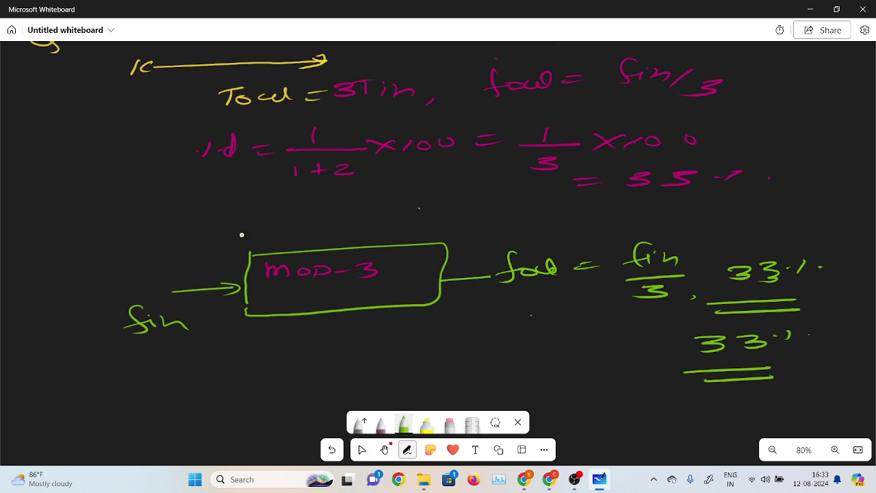
# - Erase the duty-cycle calculation and the whole MOD-3 block diagram with its output notes
pyautogui.click(427, 423)
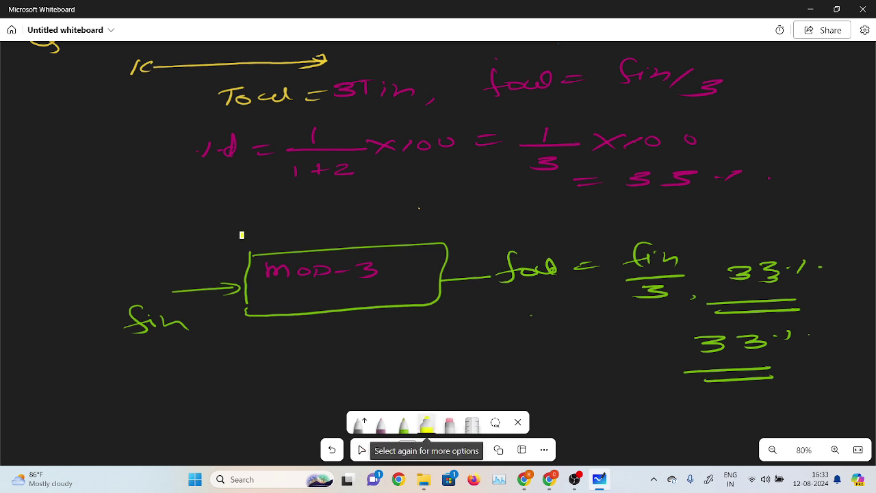
pyautogui.click(449, 422)
pyautogui.moveTo(362, 336)
pyautogui.mouseDown()
pyautogui.moveTo(548, 269)
pyautogui.moveTo(194, 271)
pyautogui.moveTo(810, 283)
pyautogui.mouseUp()
pyautogui.moveTo(690, 356)
pyautogui.mouseDown()
pyautogui.moveTo(773, 237)
pyautogui.moveTo(225, 188)
pyautogui.moveTo(441, 150)
pyautogui.moveTo(727, 175)
pyautogui.moveTo(95, 309)
pyautogui.moveTo(221, 292)
pyautogui.moveTo(224, 157)
pyautogui.moveTo(274, 161)
pyautogui.moveTo(317, 196)
pyautogui.moveTo(195, 149)
pyautogui.moveTo(280, 161)
pyautogui.moveTo(367, 240)
pyautogui.mouseUp()
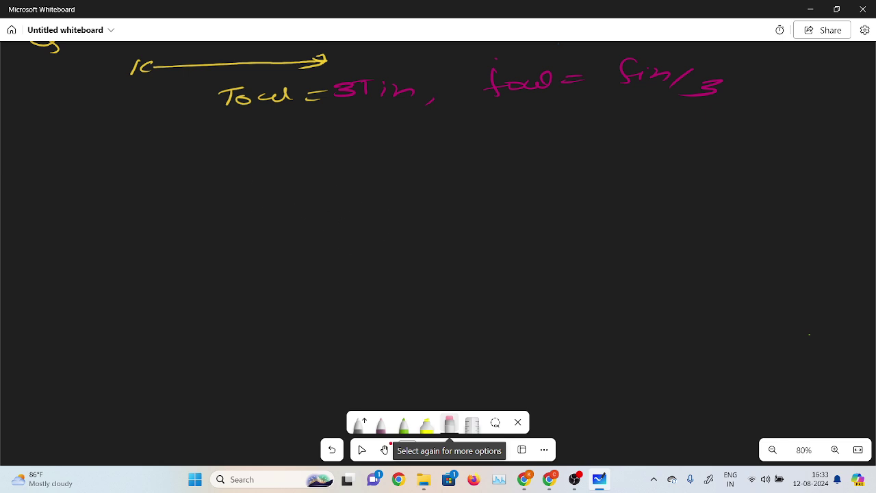
# - Erase the three-period arrow and the Tout and fout expressions beneath the Q waveform
pyautogui.press('Escape')
pyautogui.scroll(2, 87, 176)
pyautogui.scroll(3, 87, 176)
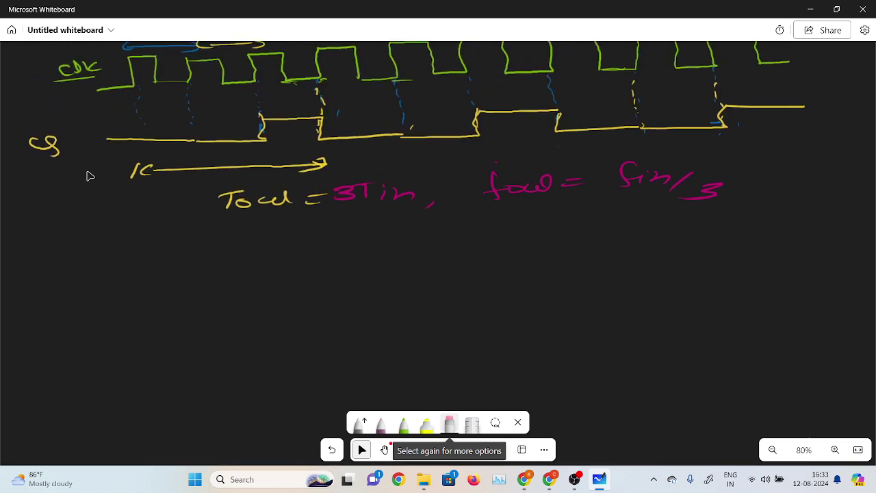
pyautogui.press('Escape')
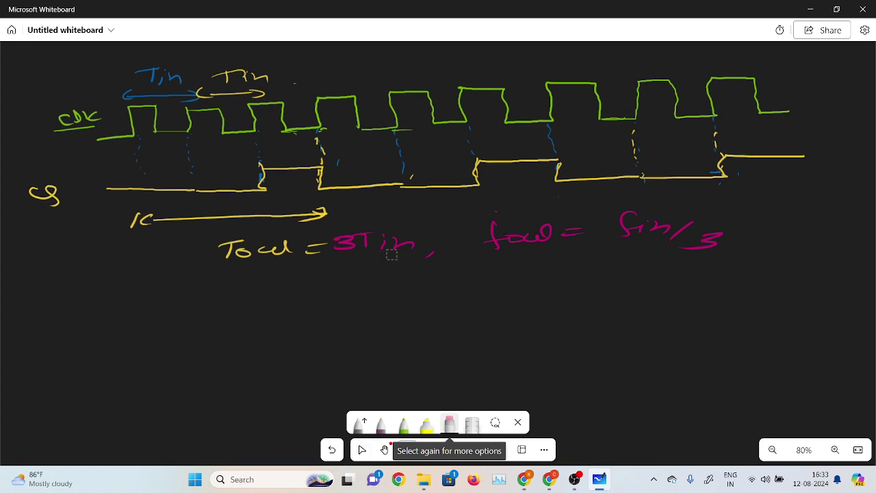
pyautogui.moveTo(363, 259)
pyautogui.mouseDown()
pyautogui.moveTo(378, 251)
pyautogui.moveTo(234, 254)
pyautogui.moveTo(678, 239)
pyautogui.moveTo(143, 234)
pyautogui.moveTo(231, 221)
pyautogui.moveTo(243, 222)
pyautogui.moveTo(253, 246)
pyautogui.moveTo(157, 232)
pyautogui.moveTo(143, 220)
pyautogui.moveTo(186, 219)
pyautogui.moveTo(143, 218)
pyautogui.moveTo(374, 228)
pyautogui.mouseUp()
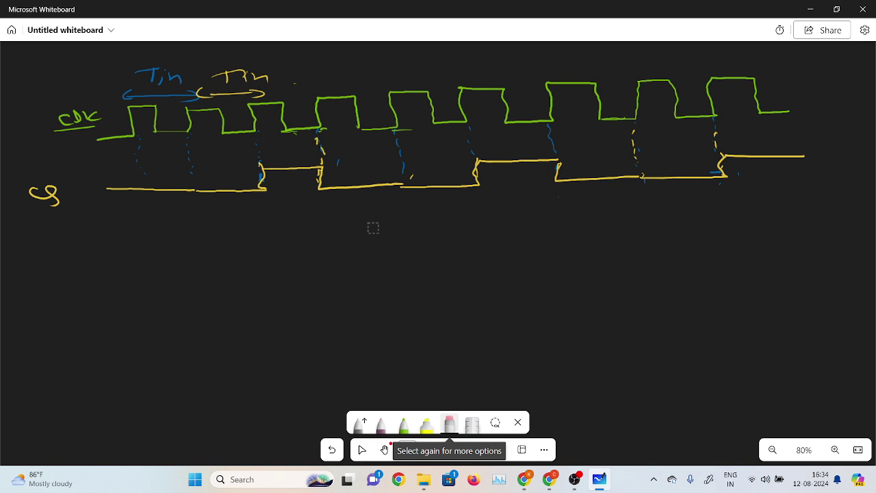
# - Draw a green 0 with arrows branching to 1 and 0, beside "m = 3"
pyautogui.scroll(5, 210, 240)
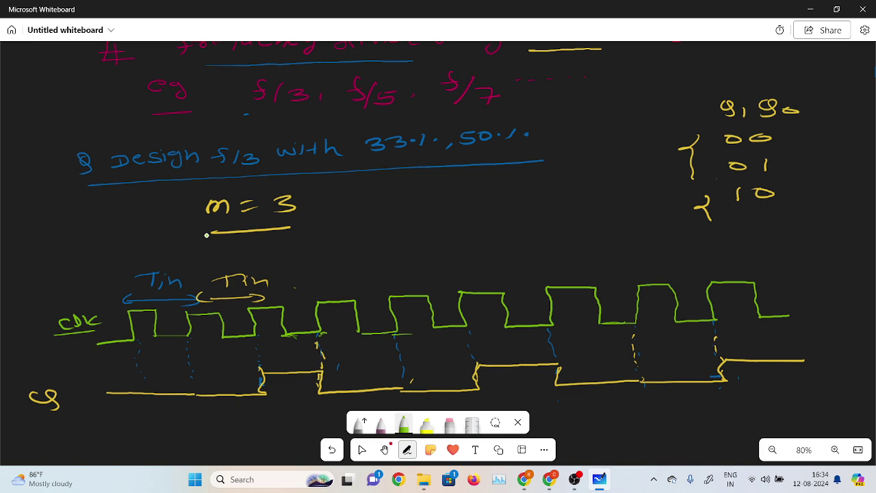
pyautogui.moveTo(421, 193)
pyautogui.mouseDown()
pyautogui.moveTo(504, 195)
pyautogui.moveTo(452, 233)
pyautogui.moveTo(493, 230)
pyautogui.moveTo(479, 235)
pyautogui.mouseUp()
pyautogui.moveTo(519, 185); pyautogui.dragTo(518, 224)
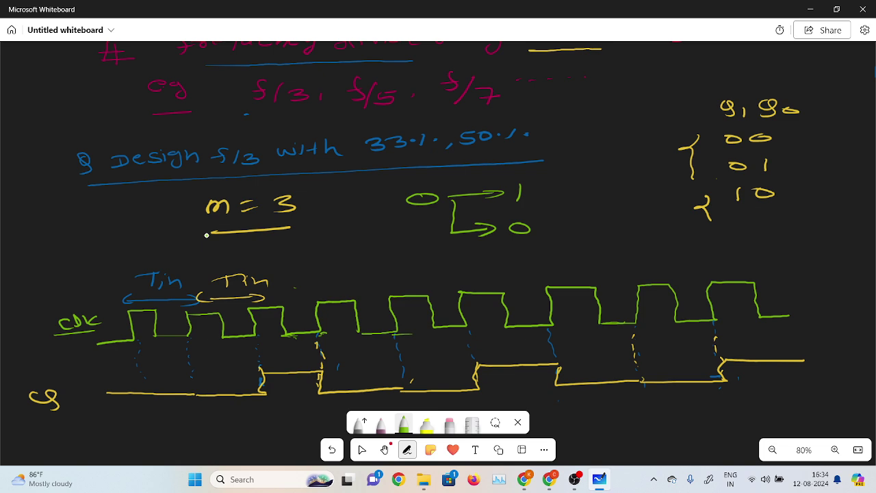
# - Write a half-clock note starting with "1/2" beside each of the two branches, 1 and 0
pyautogui.moveTo(550, 175)
pyautogui.mouseDown()
pyautogui.moveTo(556, 199)
pyautogui.moveTo(572, 198)
pyautogui.mouseUp()
pyautogui.moveTo(575, 189)
pyautogui.mouseDown()
pyautogui.moveTo(607, 198)
pyautogui.moveTo(597, 187)
pyautogui.mouseUp()
pyautogui.moveTo(599, 183); pyautogui.dragTo(627, 176)
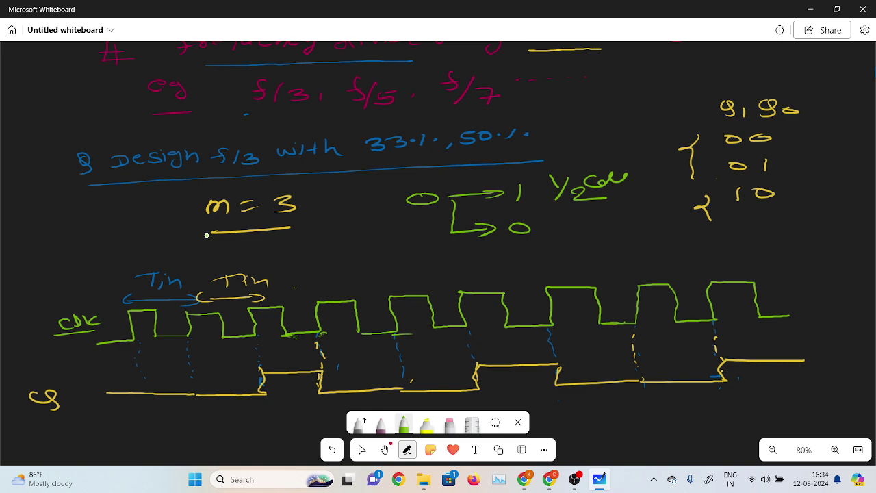
pyautogui.moveTo(565, 217); pyautogui.dragTo(563, 238)
pyautogui.moveTo(576, 229); pyautogui.dragTo(604, 241)
pyautogui.moveTo(610, 222)
pyautogui.mouseDown()
pyautogui.moveTo(597, 228)
pyautogui.moveTo(616, 227)
pyautogui.mouseUp()
pyautogui.moveTo(624, 218)
pyautogui.mouseDown()
pyautogui.moveTo(631, 232)
pyautogui.moveTo(651, 226)
pyautogui.mouseUp()
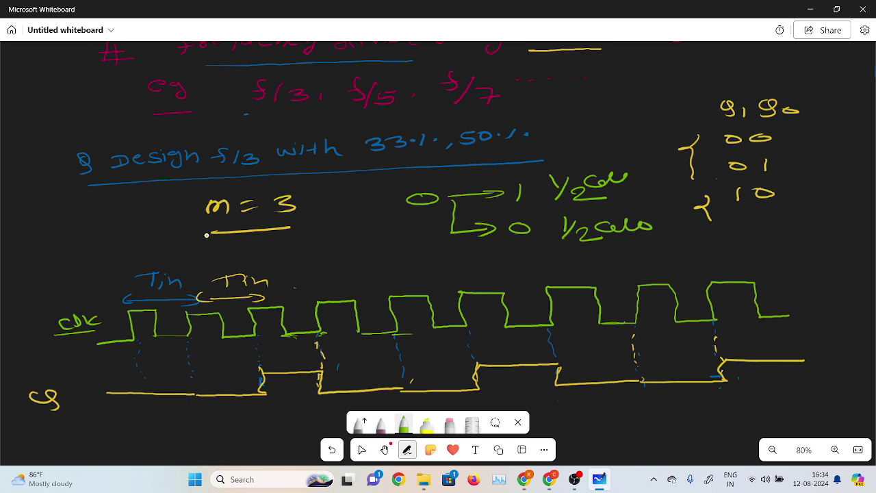
pyautogui.press('Escape')
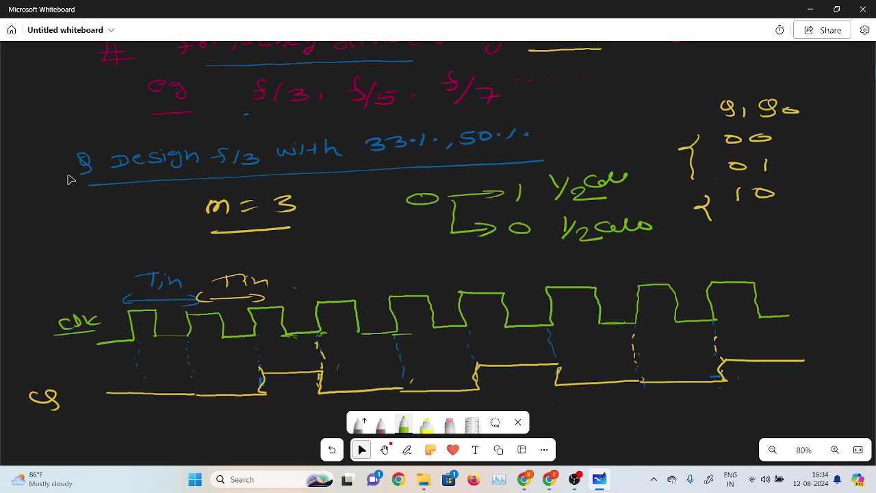
# - Draw short dashed green guide lines below the Q waveform in line with the first clock edges
pyautogui.scroll(-2, 239, 266)
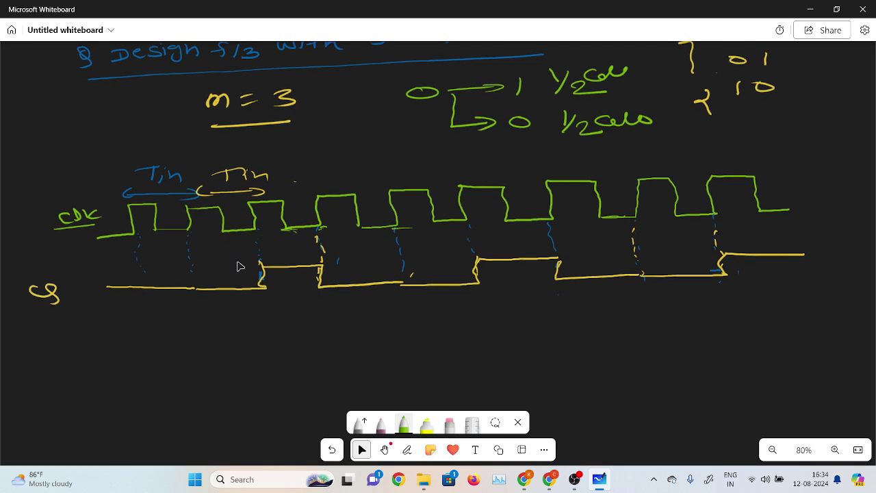
pyautogui.hotkey('alt', 'w')
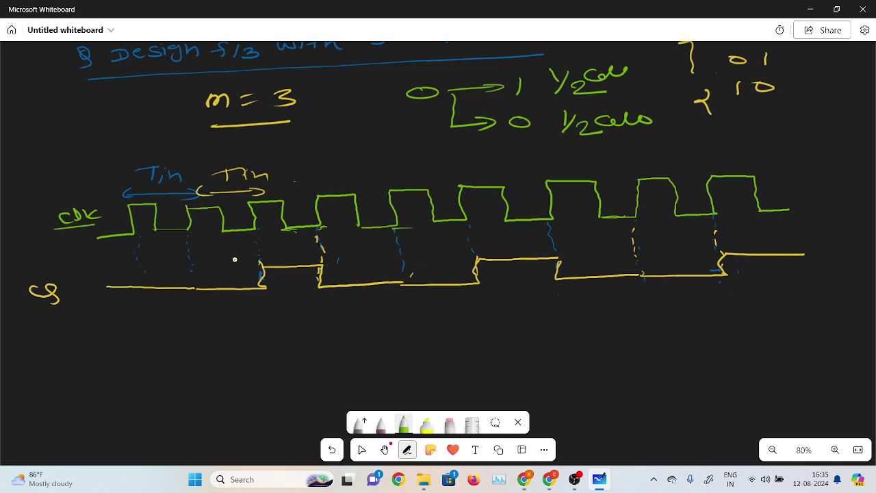
pyautogui.moveTo(327, 179); pyautogui.dragTo(337, 178)
pyautogui.press('Escape')
pyautogui.scroll(-2, 237, 264)
pyautogui.scroll(1, 288, 354)
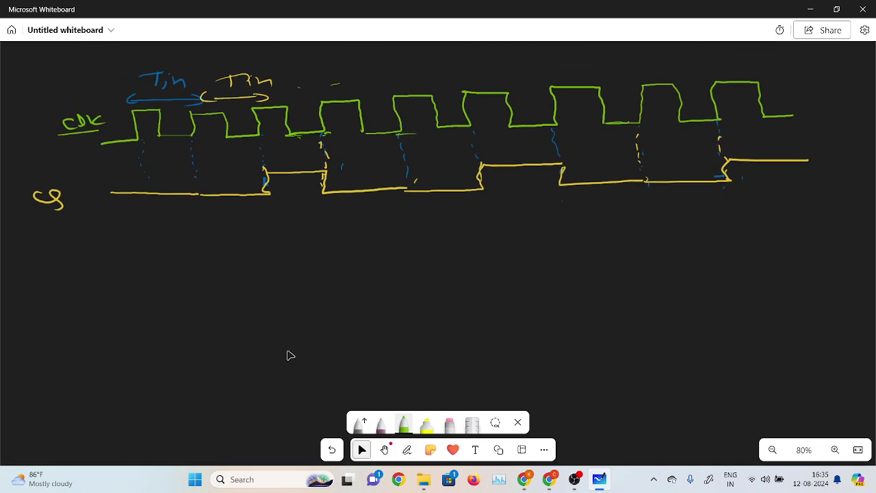
pyautogui.hotkey('alt', 'w')
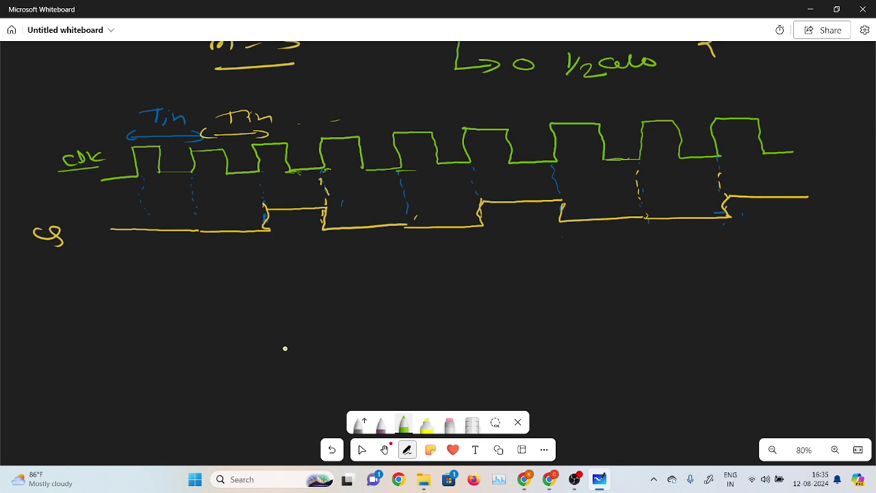
pyautogui.moveTo(153, 233); pyautogui.dragTo(144, 301)
pyautogui.moveTo(203, 253); pyautogui.dragTo(217, 296)
pyautogui.moveTo(271, 256); pyautogui.dragTo(271, 262)
pyautogui.moveTo(324, 237); pyautogui.dragTo(324, 245)
# - Draw a green waveform below Q, shifted by half a clock with three high pulses, and label it "Q2"
pyautogui.moveTo(115, 293)
pyautogui.mouseDown()
pyautogui.moveTo(293, 291)
pyautogui.moveTo(290, 271)
pyautogui.mouseUp()
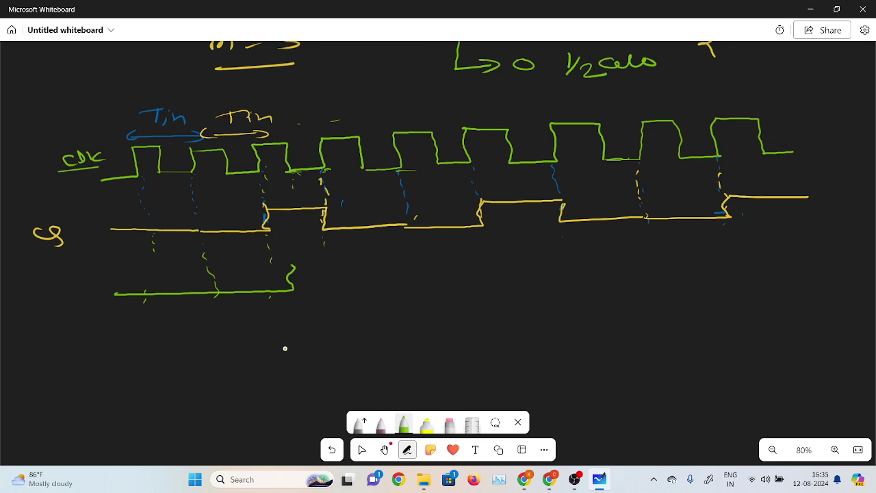
pyautogui.moveTo(294, 263)
pyautogui.mouseDown()
pyautogui.moveTo(287, 282)
pyautogui.moveTo(362, 260)
pyautogui.moveTo(362, 291)
pyautogui.mouseUp()
pyautogui.moveTo(364, 291)
pyautogui.mouseDown()
pyautogui.moveTo(519, 280)
pyautogui.moveTo(520, 263)
pyautogui.moveTo(615, 255)
pyautogui.moveTo(621, 288)
pyautogui.mouseUp()
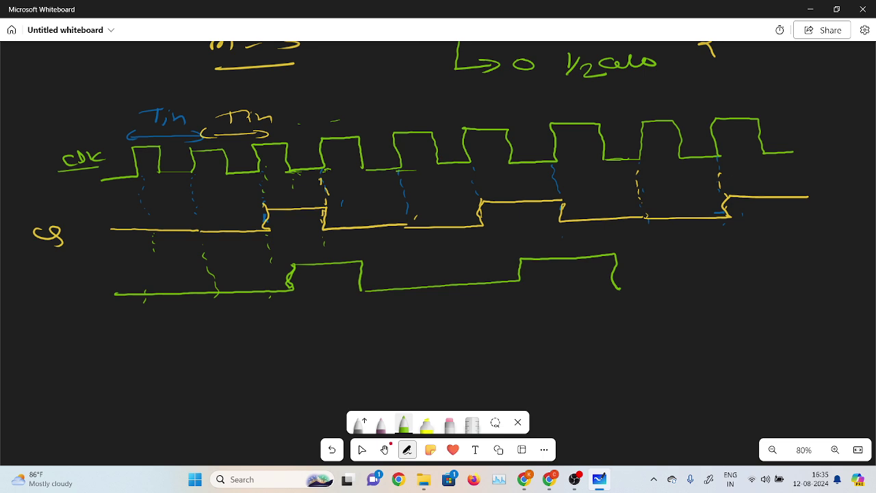
pyautogui.moveTo(621, 289)
pyautogui.mouseDown()
pyautogui.moveTo(773, 285)
pyautogui.moveTo(779, 256)
pyautogui.moveTo(864, 252)
pyautogui.mouseUp()
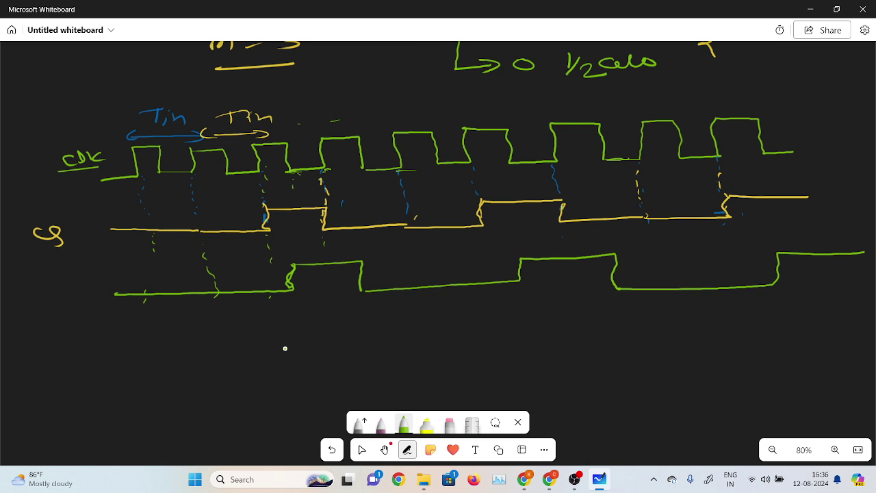
pyautogui.moveTo(29, 285)
pyautogui.mouseDown()
pyautogui.moveTo(24, 292)
pyautogui.moveTo(81, 298)
pyautogui.mouseUp()
# - Extend a dashed green guide line below the start of the Q2 waveform and label a new row "Q + Q2"
pyautogui.scroll(-2, 265, 324)
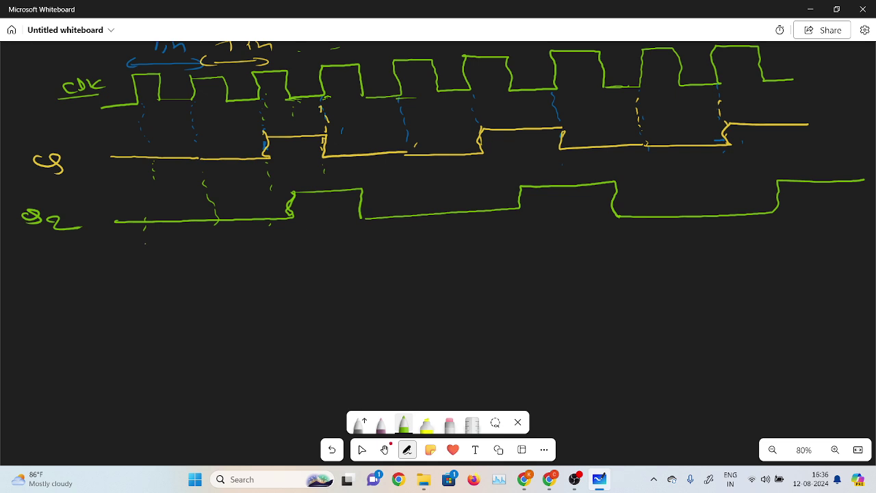
pyautogui.click(146, 243)
pyautogui.moveTo(141, 258); pyautogui.dragTo(145, 260)
pyautogui.moveTo(151, 275); pyautogui.dragTo(151, 281)
pyautogui.moveTo(31, 305)
pyautogui.mouseDown()
pyautogui.moveTo(25, 321)
pyautogui.moveTo(47, 313)
pyautogui.mouseUp()
pyautogui.moveTo(37, 308); pyautogui.dragTo(108, 315)
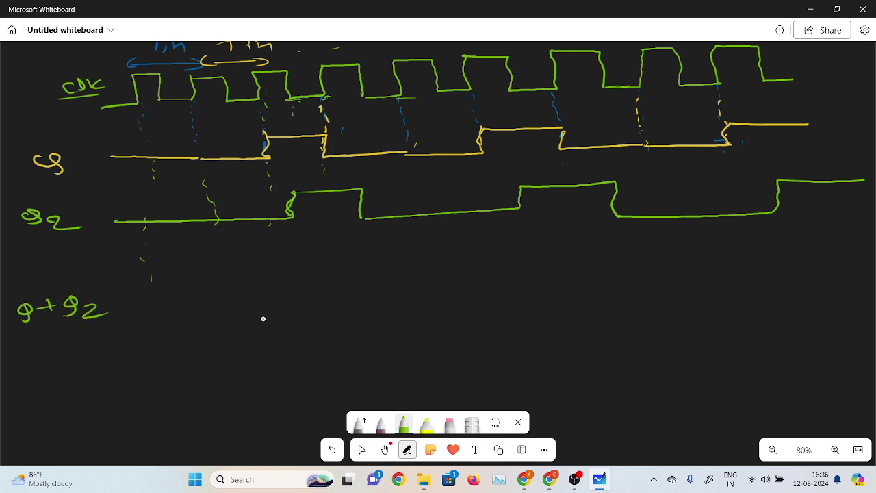
# - Draw the green Q + Q2 waveform with two high pulses, adding dashed guides from the Q and Q2 edges
pyautogui.moveTo(149, 294); pyautogui.dragTo(150, 301)
pyautogui.moveTo(150, 309)
pyautogui.mouseDown()
pyautogui.moveTo(152, 338)
pyautogui.moveTo(170, 329)
pyautogui.mouseUp()
pyautogui.moveTo(170, 329)
pyautogui.mouseDown()
pyautogui.moveTo(281, 323)
pyautogui.moveTo(276, 300)
pyautogui.moveTo(352, 294)
pyautogui.mouseUp()
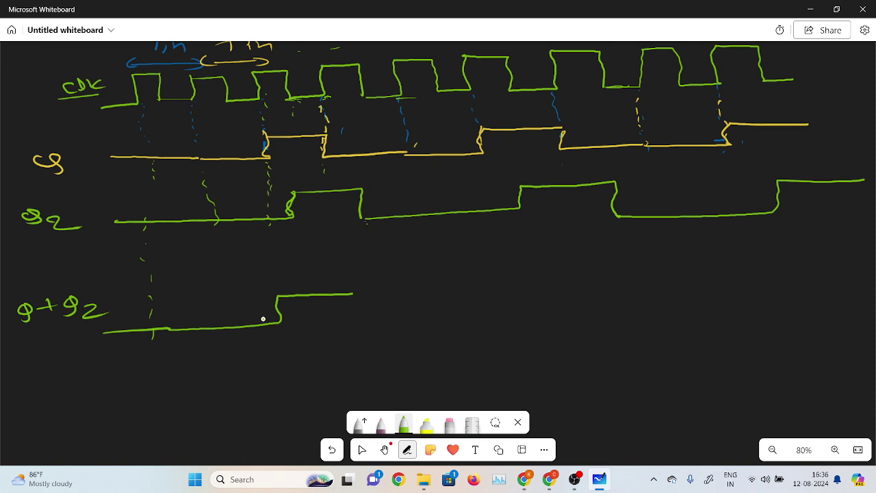
pyautogui.moveTo(353, 293)
pyautogui.mouseDown()
pyautogui.moveTo(373, 293)
pyautogui.moveTo(378, 325)
pyautogui.mouseUp()
pyautogui.moveTo(385, 326); pyautogui.dragTo(491, 318)
pyautogui.moveTo(482, 156); pyautogui.dragTo(488, 226)
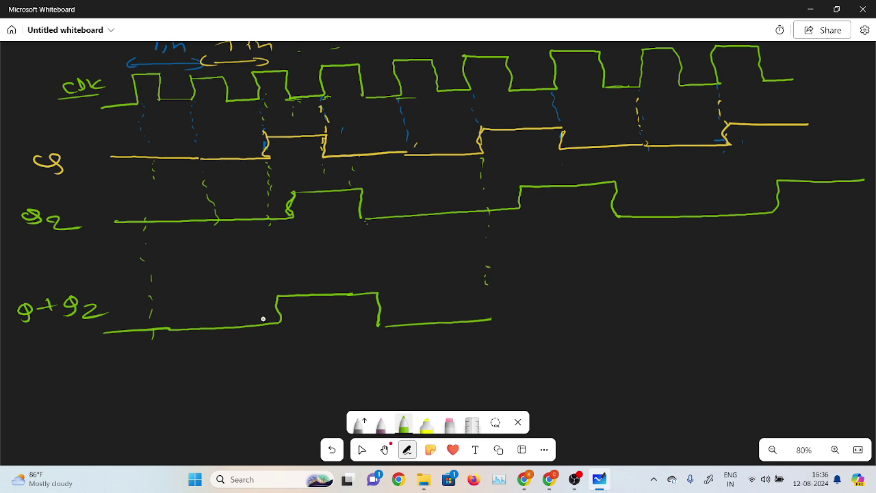
pyautogui.moveTo(494, 318)
pyautogui.mouseDown()
pyautogui.moveTo(493, 288)
pyautogui.moveTo(625, 279)
pyautogui.moveTo(638, 327)
pyautogui.moveTo(836, 312)
pyautogui.mouseUp()
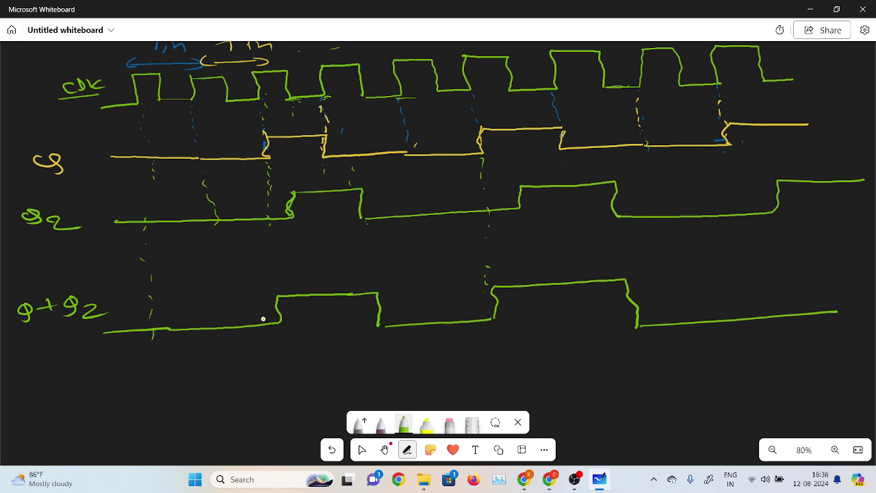
# - Write "Tout = 3Tin" in green below the Q + Q2 waveform
pyautogui.scroll(-2, 213, 313)
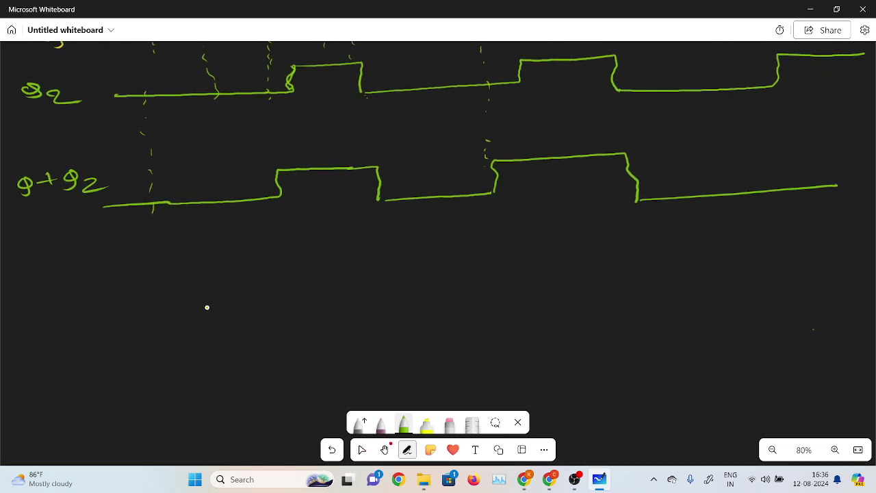
pyautogui.moveTo(90, 279); pyautogui.dragTo(83, 297)
pyautogui.moveTo(73, 280)
pyautogui.mouseDown()
pyautogui.moveTo(101, 275)
pyautogui.moveTo(122, 284)
pyautogui.moveTo(128, 272)
pyautogui.moveTo(155, 274)
pyautogui.mouseUp()
pyautogui.moveTo(147, 283); pyautogui.dragTo(161, 280)
pyautogui.moveTo(170, 271)
pyautogui.mouseDown()
pyautogui.moveTo(186, 268)
pyautogui.moveTo(165, 282)
pyautogui.moveTo(234, 276)
pyautogui.mouseUp()
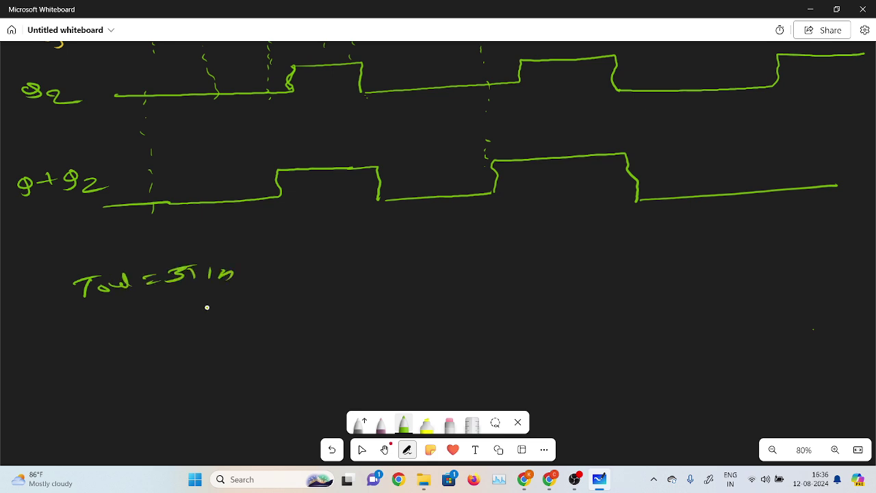
# - Write "fout = fin/3" in green beneath the Tout expression
pyautogui.moveTo(91, 334); pyautogui.dragTo(76, 360)
pyautogui.moveTo(100, 345)
pyautogui.mouseDown()
pyautogui.moveTo(130, 342)
pyautogui.moveTo(131, 331)
pyautogui.mouseUp()
pyautogui.moveTo(147, 333); pyautogui.dragTo(163, 337)
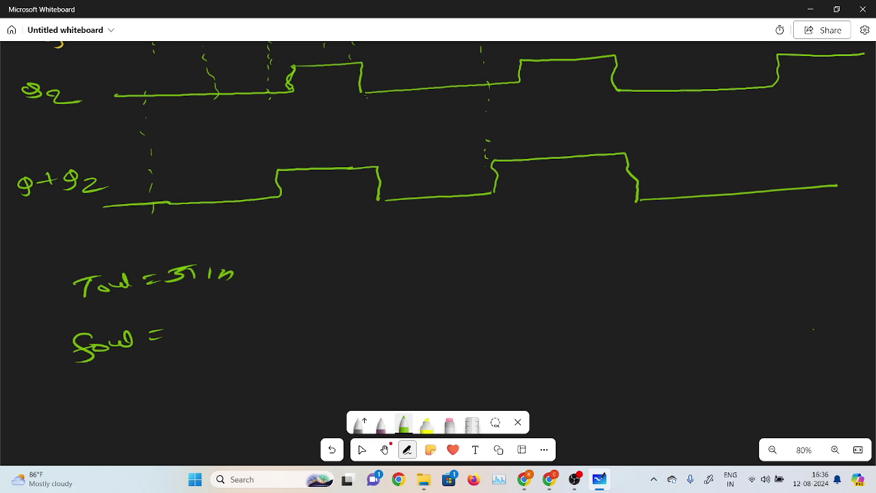
pyautogui.moveTo(186, 304); pyautogui.dragTo(174, 322)
pyautogui.moveTo(171, 319); pyautogui.dragTo(220, 320)
pyautogui.moveTo(182, 336); pyautogui.dragTo(234, 332)
pyautogui.moveTo(204, 344)
pyautogui.mouseDown()
pyautogui.moveTo(221, 351)
pyautogui.moveTo(195, 362)
pyautogui.mouseUp()
# - Start the duty-cycle expression "%D =" beside fout and draw a double-headed arrow spanning one period under the Q + Q2 waveform
pyautogui.moveTo(313, 359)
pyautogui.mouseDown()
pyautogui.moveTo(326, 347)
pyautogui.moveTo(346, 360)
pyautogui.mouseUp()
pyautogui.click(302, 355)
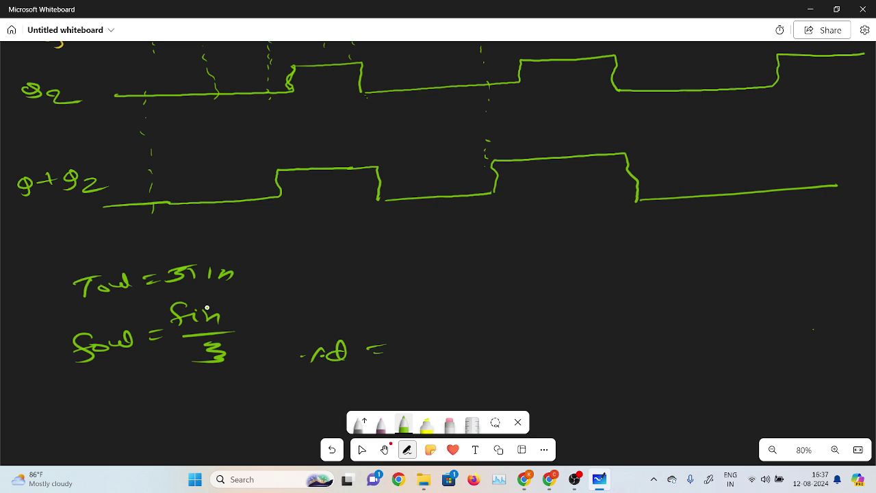
pyautogui.scroll(3, 278, 281)
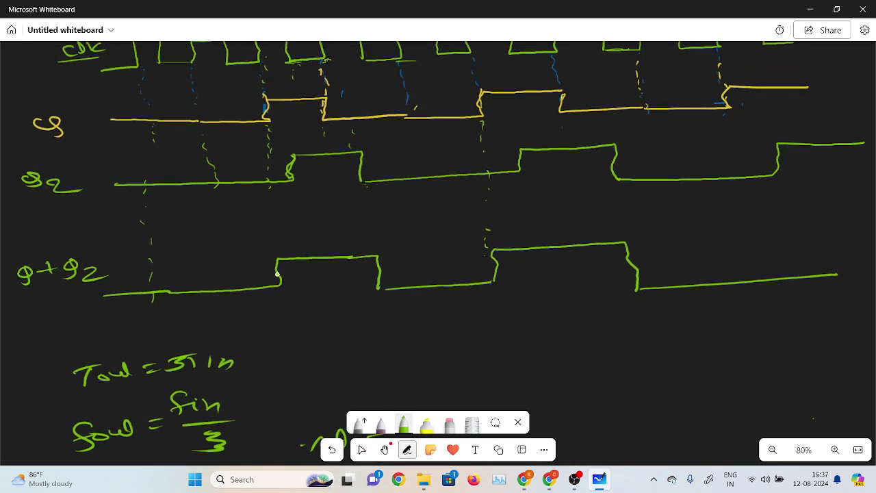
pyautogui.moveTo(280, 320)
pyautogui.mouseDown()
pyautogui.moveTo(280, 340)
pyautogui.moveTo(507, 331)
pyautogui.moveTo(471, 337)
pyautogui.mouseUp()
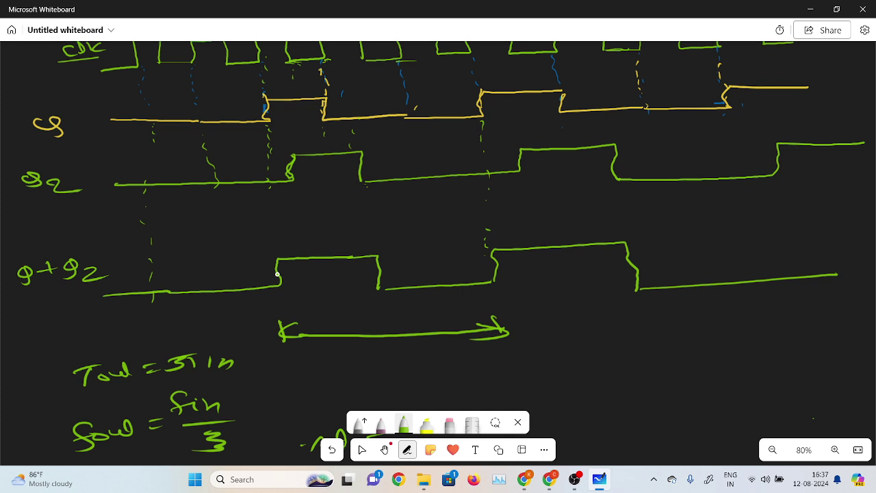
# - Draw dashed green guide lines from the clock edges through Q and Q2 down to the first period of Q + Q2
pyautogui.scroll(3, 277, 273)
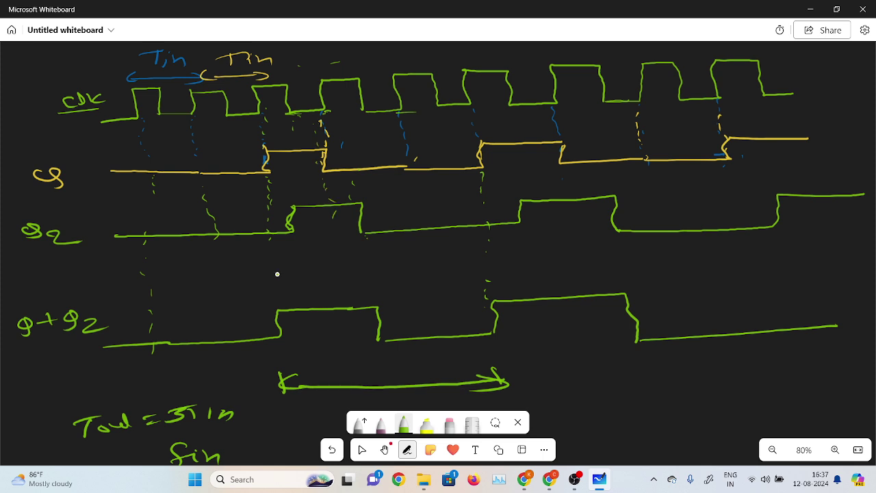
pyautogui.moveTo(332, 278); pyautogui.dragTo(333, 281)
pyautogui.moveTo(333, 284); pyautogui.dragTo(332, 296)
pyautogui.moveTo(332, 300); pyautogui.dragTo(332, 304)
pyautogui.moveTo(268, 269); pyautogui.dragTo(276, 306)
pyautogui.moveTo(364, 116); pyautogui.dragTo(355, 130)
pyautogui.moveTo(353, 136); pyautogui.dragTo(351, 140)
pyautogui.moveTo(370, 270); pyautogui.dragTo(378, 301)
# - Write an underlined "1 1/2" under both the high and the low part of the first Q + Q2 period
pyautogui.moveTo(295, 344)
pyautogui.mouseDown()
pyautogui.moveTo(293, 353)
pyautogui.moveTo(317, 354)
pyautogui.mouseUp()
pyautogui.moveTo(326, 350); pyautogui.dragTo(351, 360)
pyautogui.moveTo(403, 350)
pyautogui.mouseDown()
pyautogui.moveTo(402, 364)
pyautogui.moveTo(426, 359)
pyautogui.mouseUp()
pyautogui.moveTo(440, 349); pyautogui.dragTo(431, 364)
pyautogui.moveTo(442, 356); pyautogui.dragTo(463, 367)
pyautogui.moveTo(400, 372); pyautogui.dragTo(472, 366)
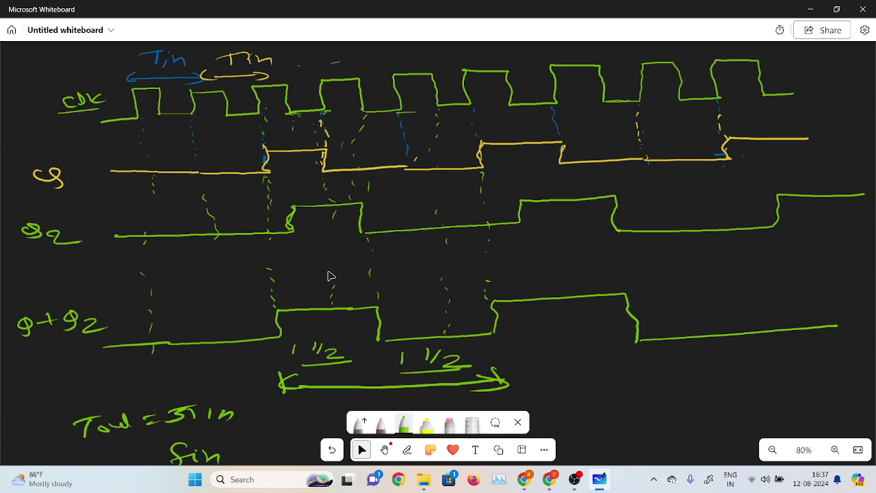
# - Complete the duty-cycle expression with "1/(1+1) = 1/2 × 100 = 50%"
pyautogui.scroll(-5, 327, 274)
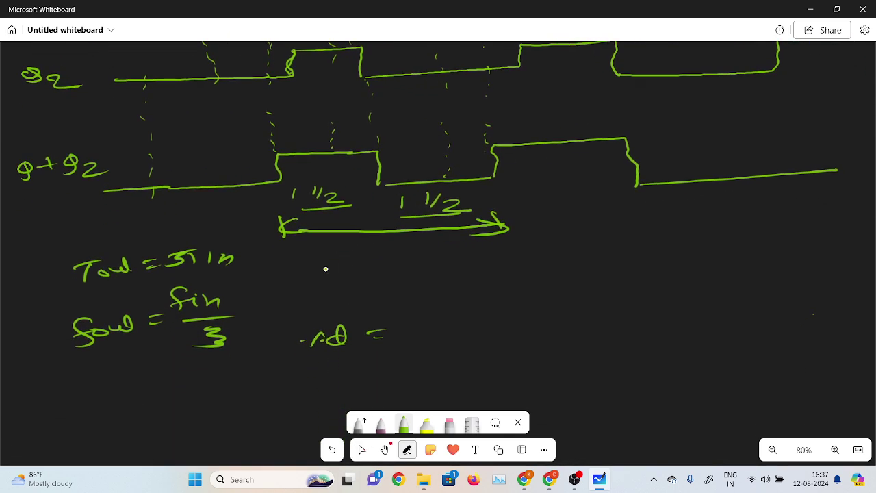
pyautogui.moveTo(430, 291)
pyautogui.mouseDown()
pyautogui.moveTo(429, 306)
pyautogui.moveTo(476, 315)
pyautogui.mouseUp()
pyautogui.moveTo(412, 334)
pyautogui.mouseDown()
pyautogui.moveTo(411, 348)
pyautogui.moveTo(463, 339)
pyautogui.moveTo(474, 346)
pyautogui.mouseUp()
pyautogui.moveTo(494, 309)
pyautogui.mouseDown()
pyautogui.moveTo(512, 307)
pyautogui.moveTo(513, 315)
pyautogui.mouseUp()
pyautogui.moveTo(549, 298)
pyautogui.mouseDown()
pyautogui.moveTo(548, 316)
pyautogui.moveTo(562, 317)
pyautogui.mouseUp()
pyautogui.moveTo(531, 329)
pyautogui.mouseDown()
pyautogui.moveTo(540, 338)
pyautogui.moveTo(563, 335)
pyautogui.mouseUp()
pyautogui.moveTo(572, 313)
pyautogui.mouseDown()
pyautogui.moveTo(595, 323)
pyautogui.moveTo(575, 329)
pyautogui.mouseUp()
pyautogui.moveTo(614, 309)
pyautogui.mouseDown()
pyautogui.moveTo(610, 323)
pyautogui.moveTo(642, 307)
pyautogui.moveTo(693, 305)
pyautogui.mouseUp()
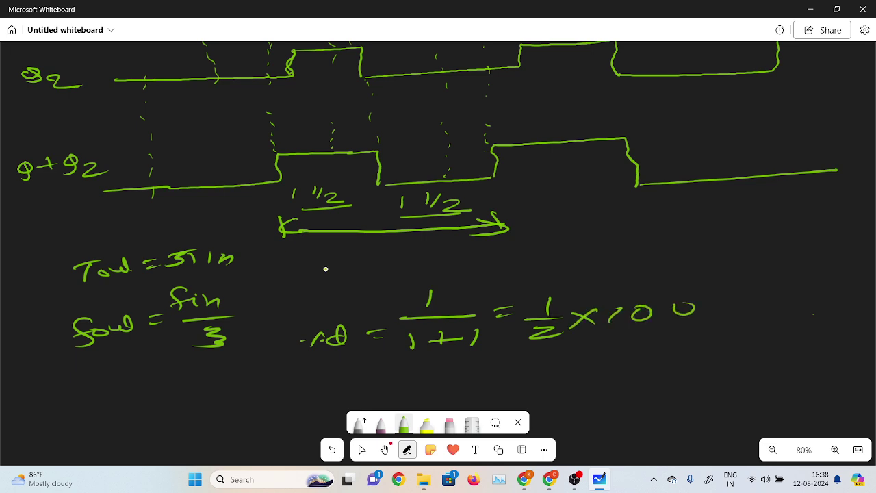
pyautogui.moveTo(515, 375); pyautogui.dragTo(532, 374)
pyautogui.moveTo(514, 381); pyautogui.dragTo(549, 378)
pyautogui.moveTo(599, 362)
pyautogui.mouseDown()
pyautogui.moveTo(582, 382)
pyautogui.moveTo(619, 366)
pyautogui.moveTo(667, 363)
pyautogui.mouseUp()
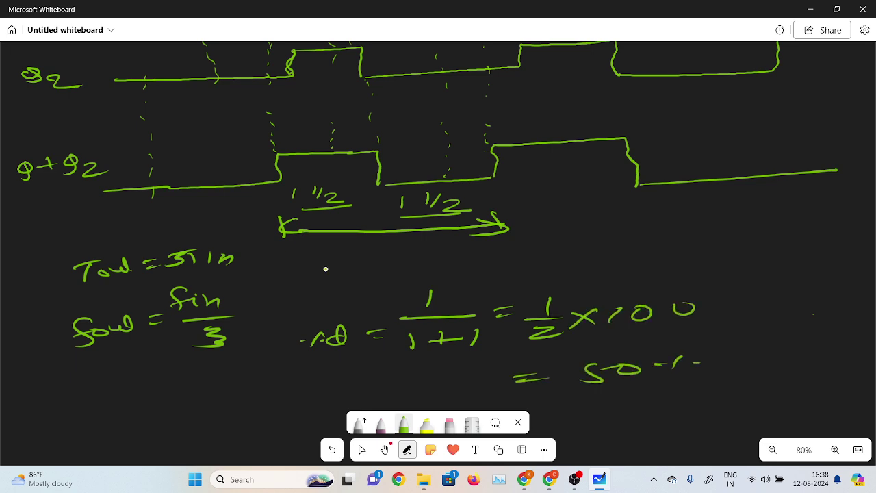